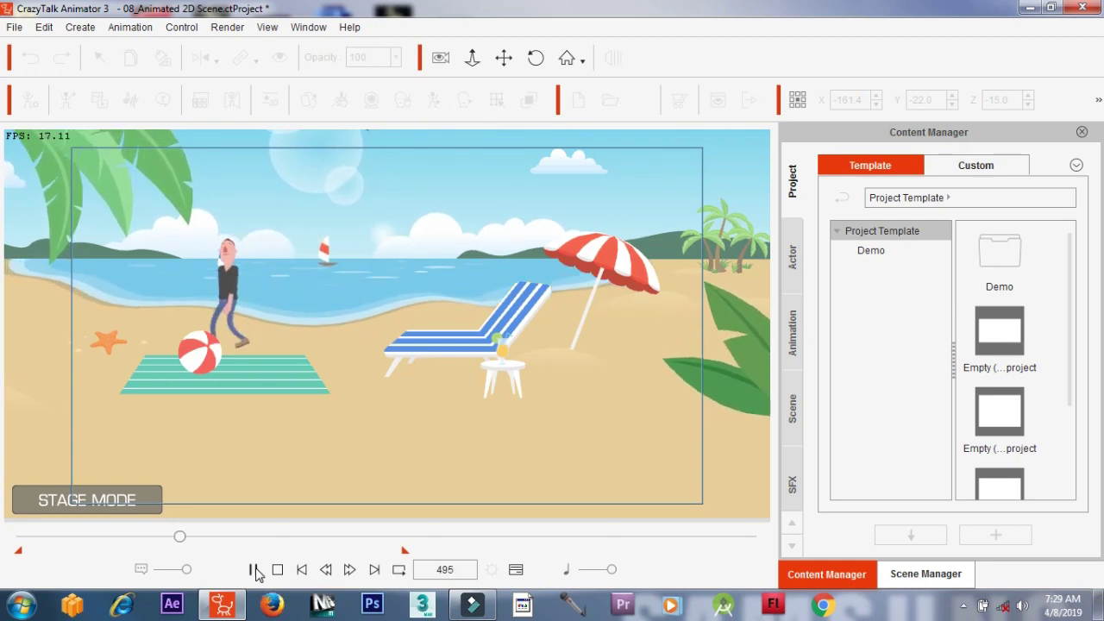
# Pause playback, show the timeline, move to frame 515 and start 2D motion key editing for the walking man
pyautogui.click(254, 570)
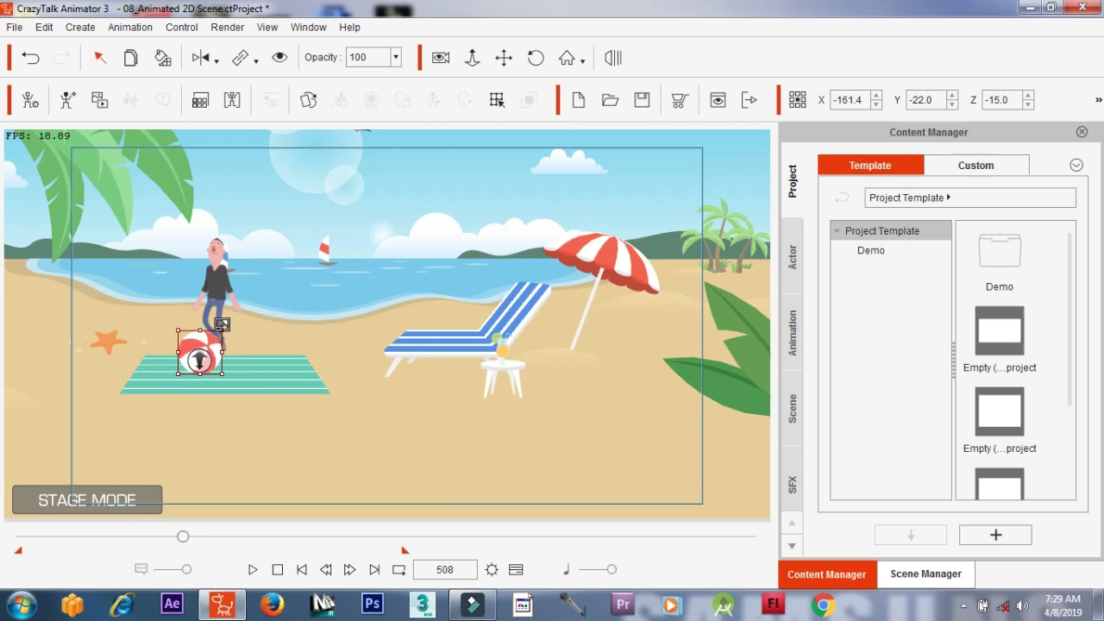
pyautogui.click(517, 569)
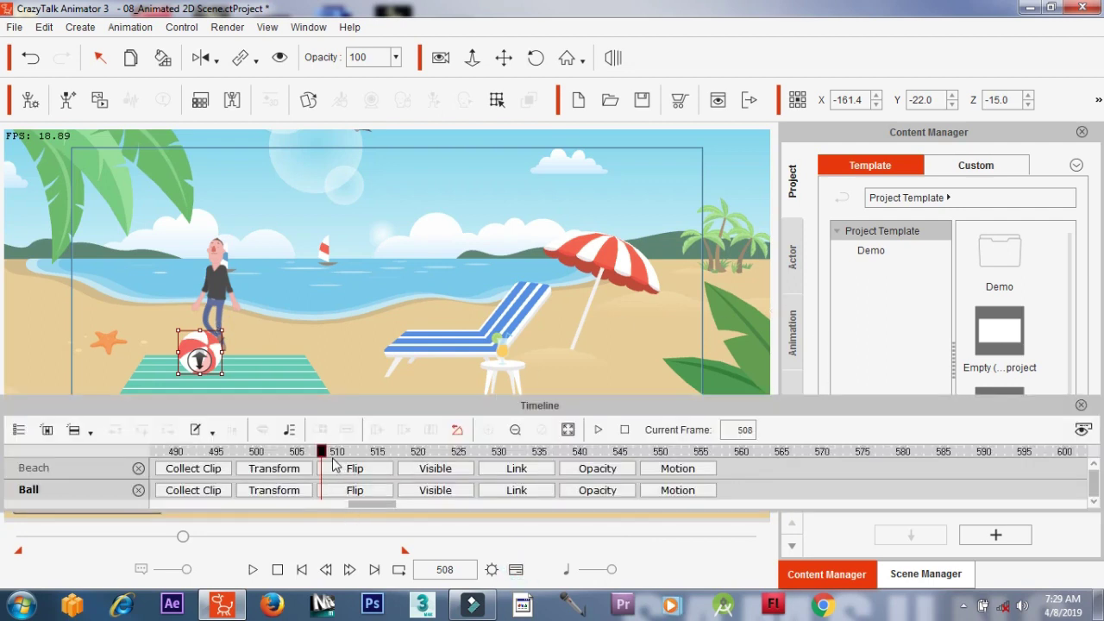
pyautogui.moveTo(325, 460); pyautogui.dragTo(377, 464)
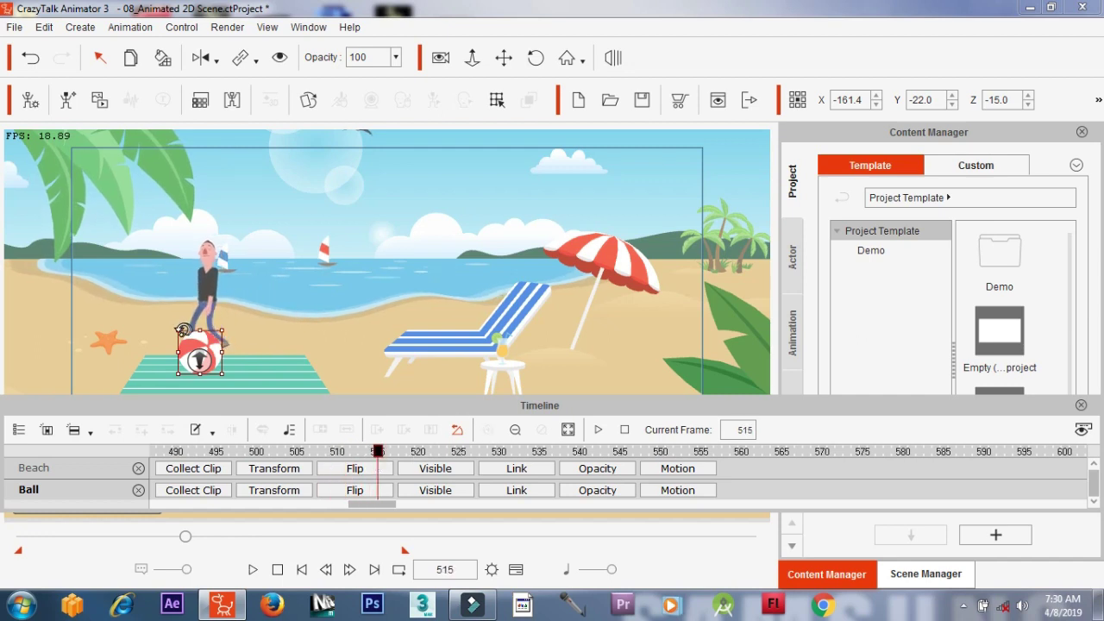
pyautogui.click(208, 284)
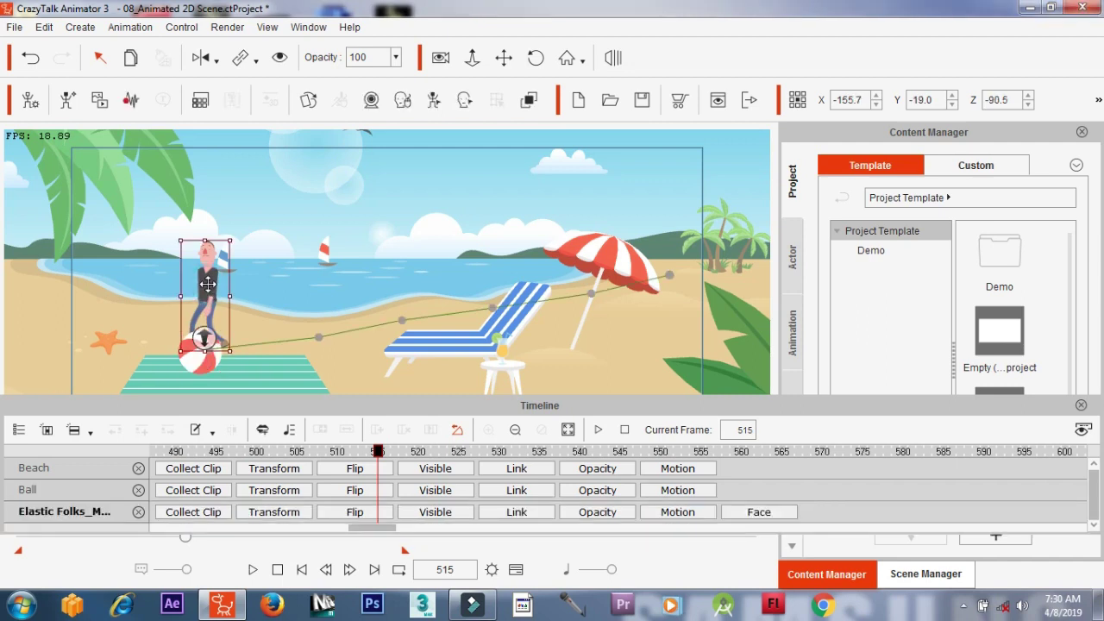
pyautogui.click(432, 112)
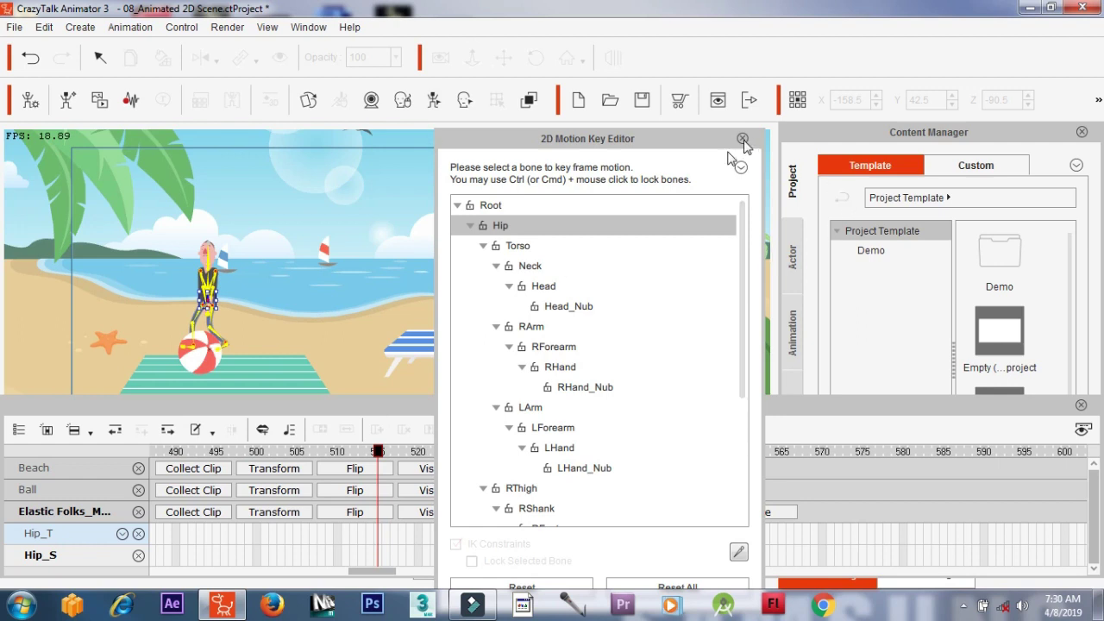
# Go through the torso, head and right arm bones, then select the LThigh bone and move the bone editor clear of the stage
pyautogui.click(520, 246)
pyautogui.click(531, 266)
pyautogui.click(544, 286)
pyautogui.click(563, 306)
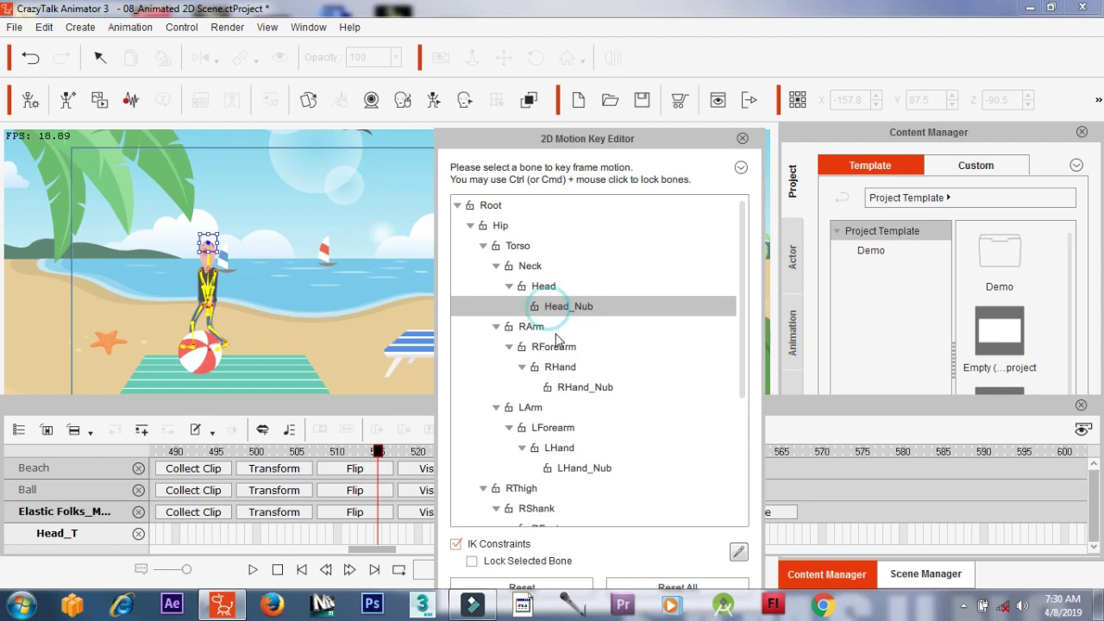
pyautogui.click(534, 328)
pyautogui.click(569, 351)
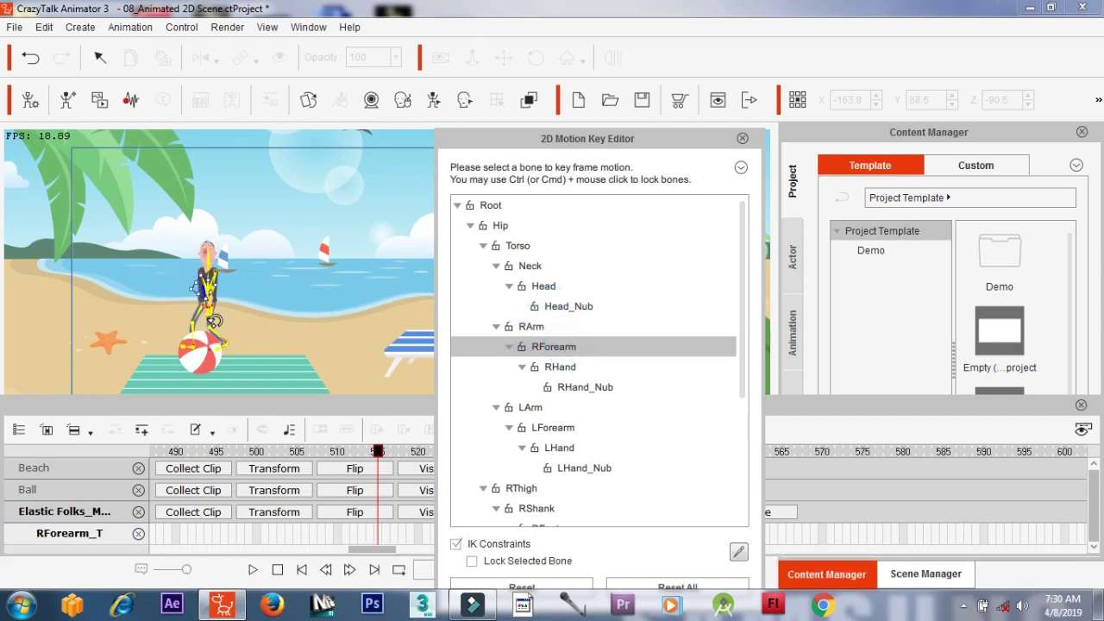
pyautogui.click(211, 320)
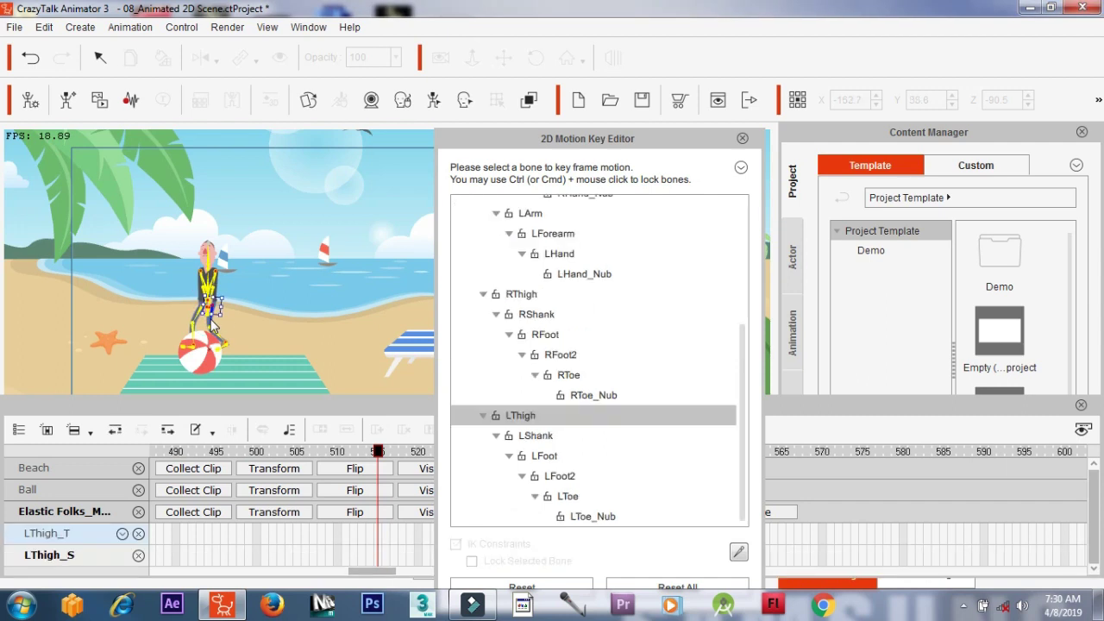
pyautogui.moveTo(701, 138); pyautogui.dragTo(1032, 45)
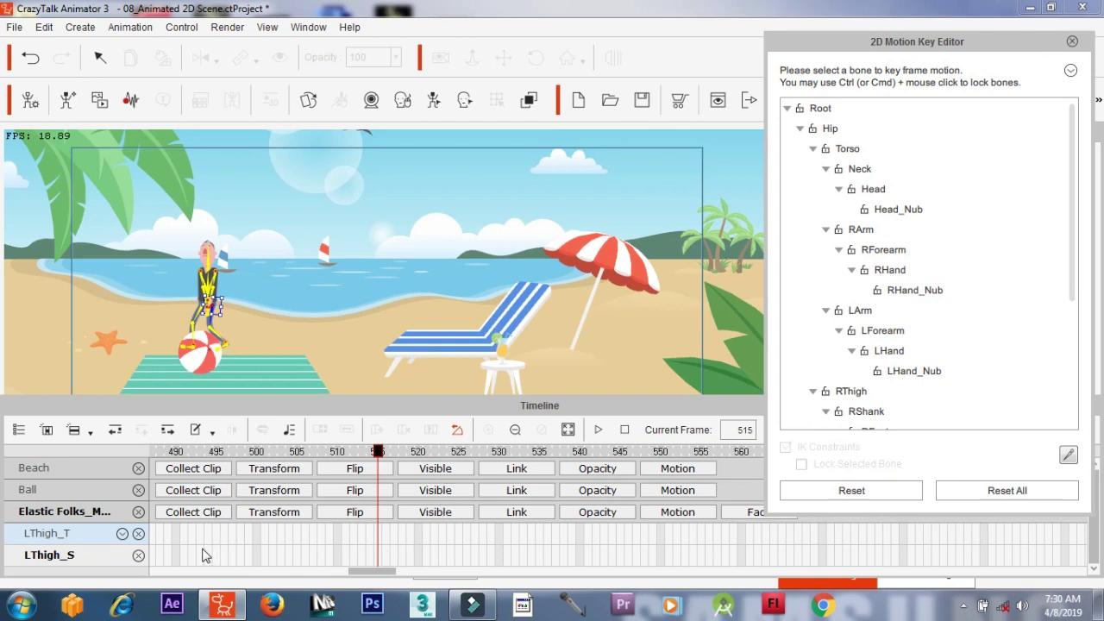
# Show the Elastic Folks character's Motion track and place the playhead at frame 515, where the walk clip ends
pyautogui.click(103, 520)
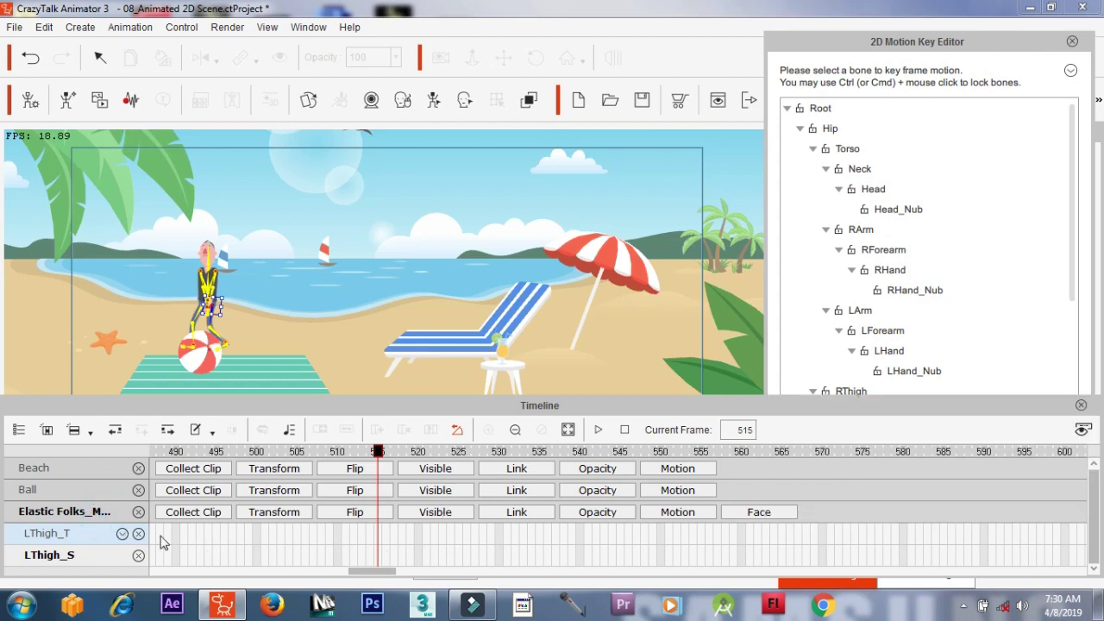
pyautogui.click(677, 515)
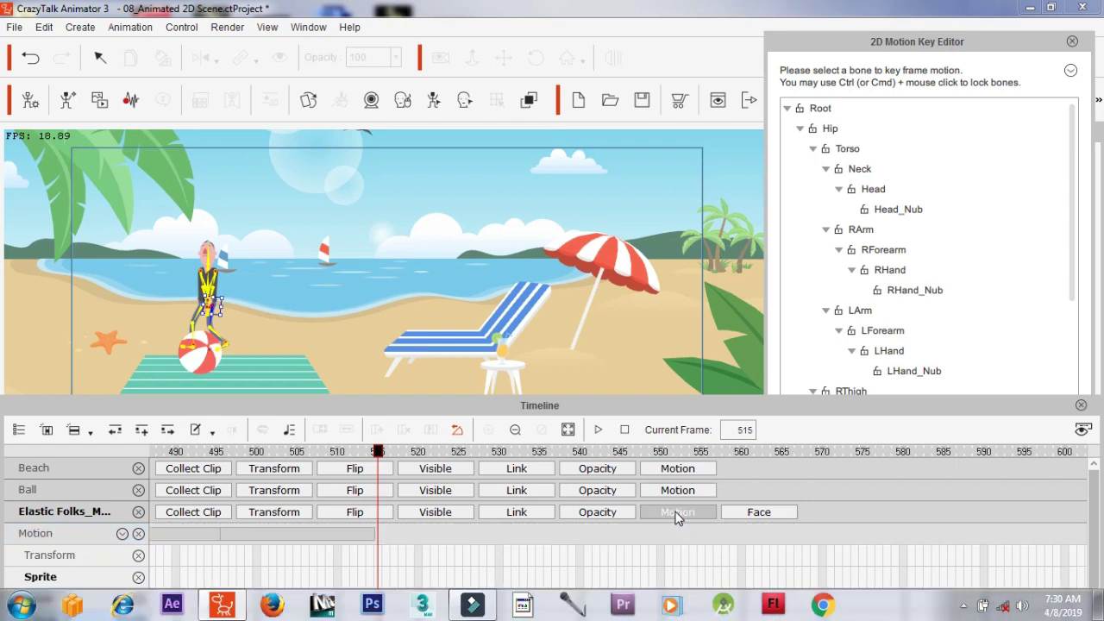
pyautogui.moveTo(377, 453); pyautogui.dragTo(362, 452)
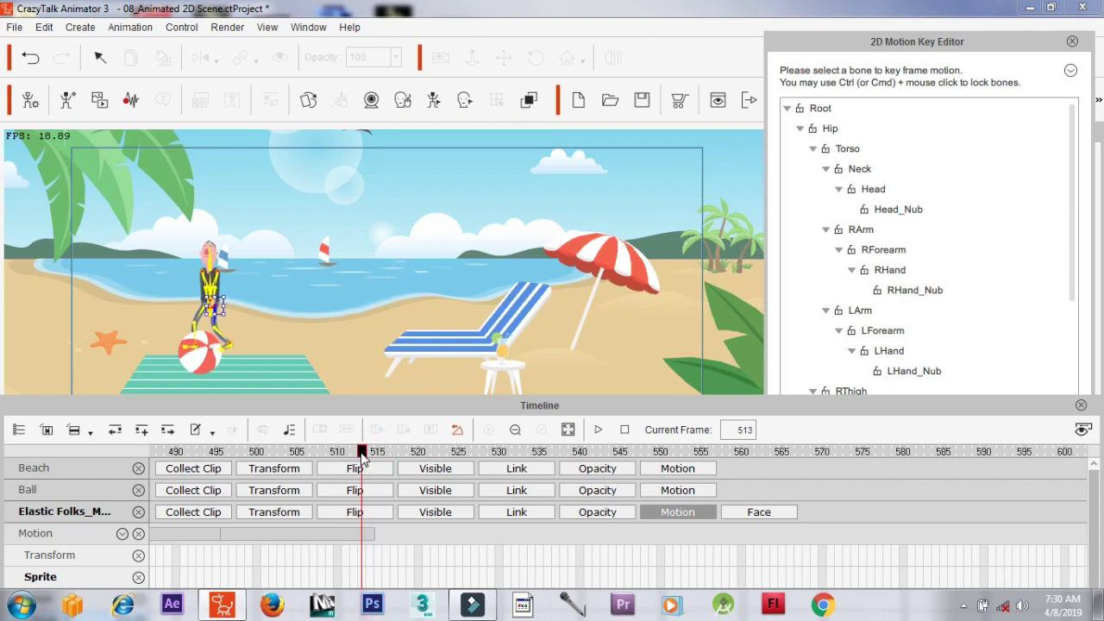
pyautogui.click(313, 535)
pyautogui.moveTo(309, 454); pyautogui.dragTo(381, 462)
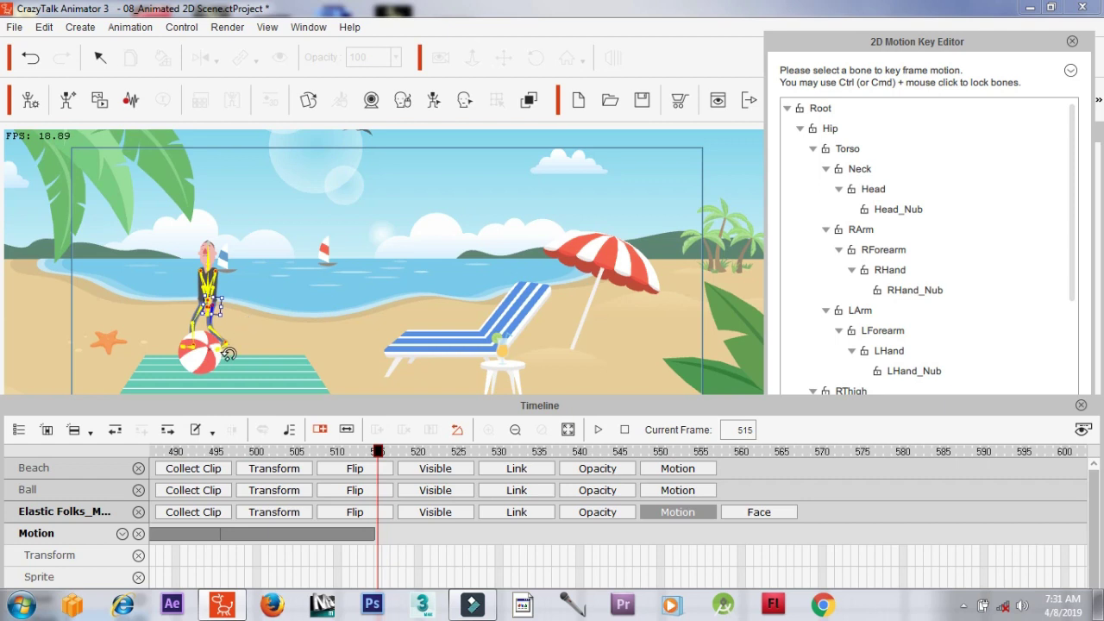
pyautogui.click(379, 537)
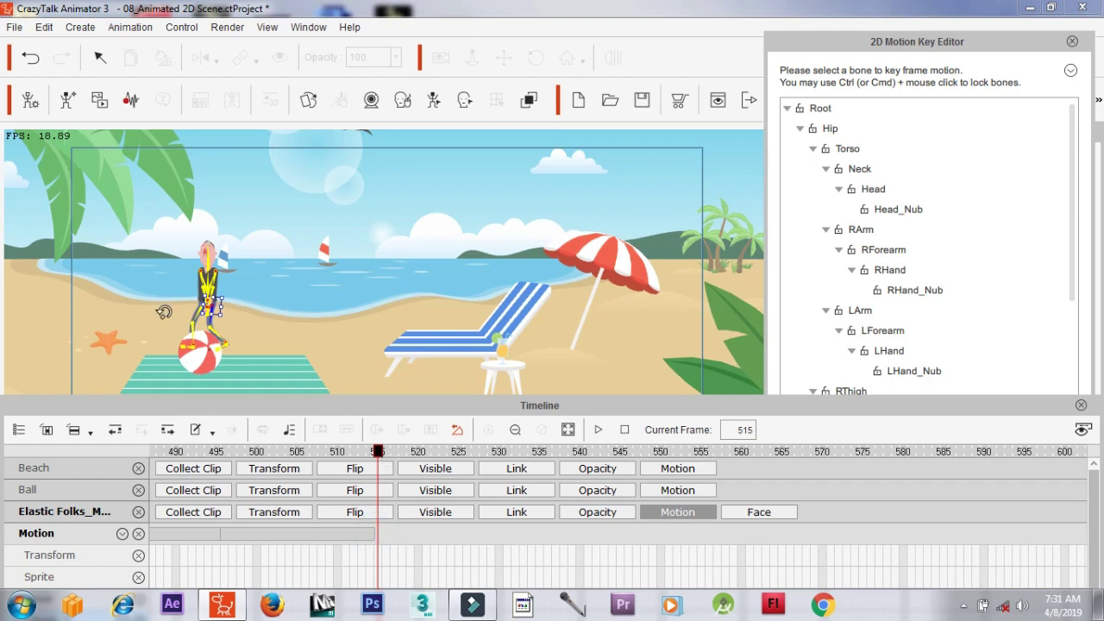
pyautogui.moveTo(228, 324); pyautogui.dragTo(223, 325)
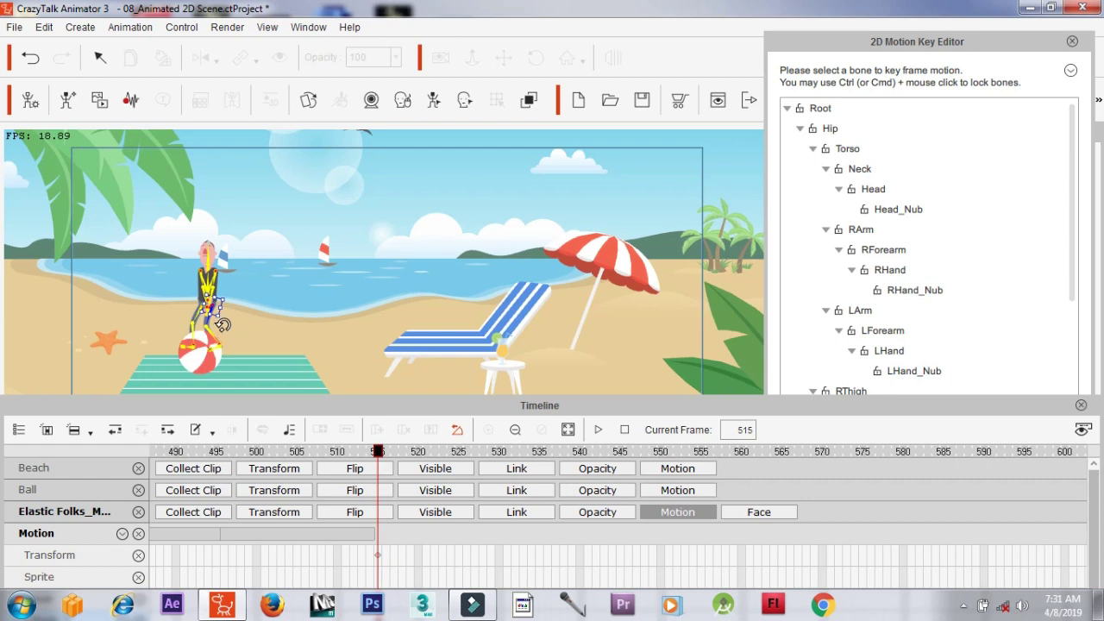
pyautogui.hotkey('ctrl', 'z')
pyautogui.click(380, 563)
pyautogui.click(380, 559)
pyautogui.click(381, 559)
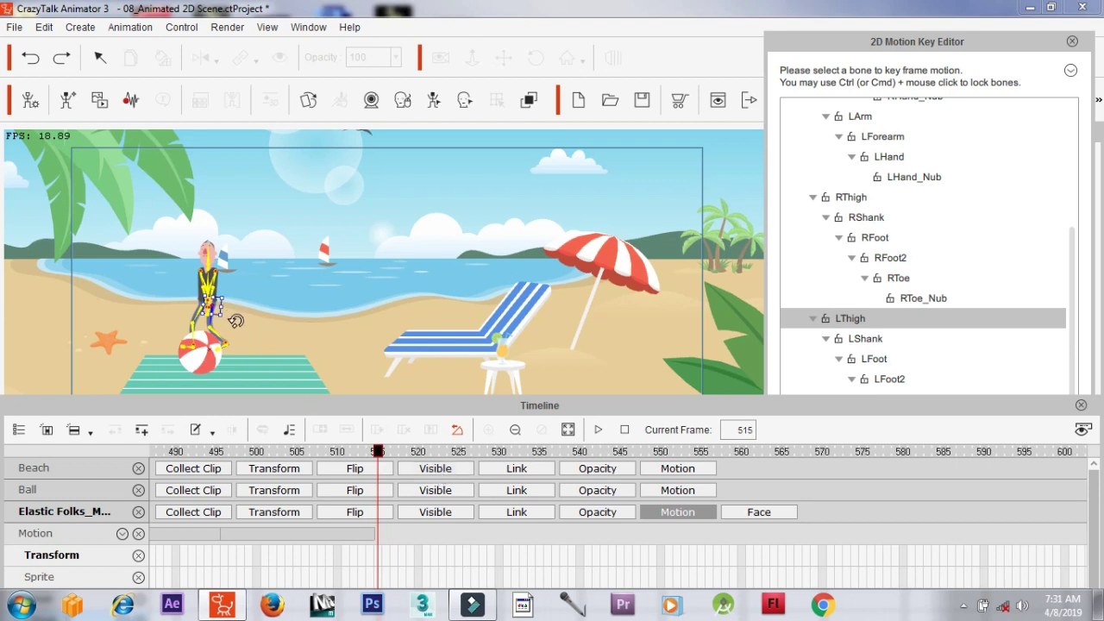
# Key the left thigh's starting pose at frame 515 and swing the leg forward and up at frame 545
pyautogui.moveTo(238, 324)
pyautogui.mouseDown()
pyautogui.moveTo(214, 304)
pyautogui.moveTo(234, 321)
pyautogui.mouseUp()
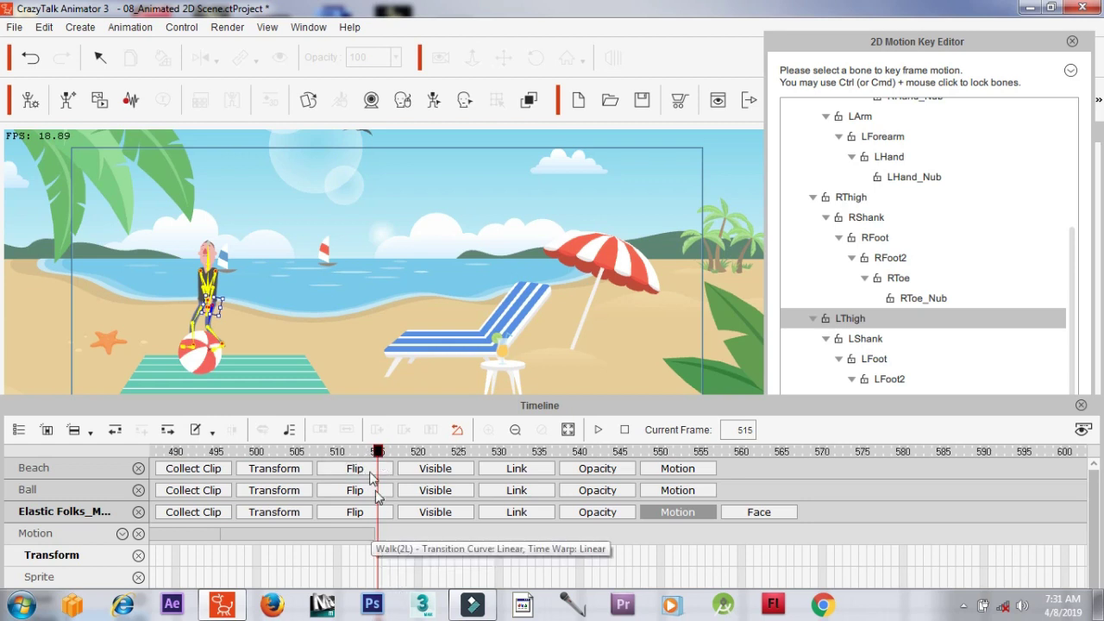
pyautogui.moveTo(378, 454); pyautogui.dragTo(618, 471)
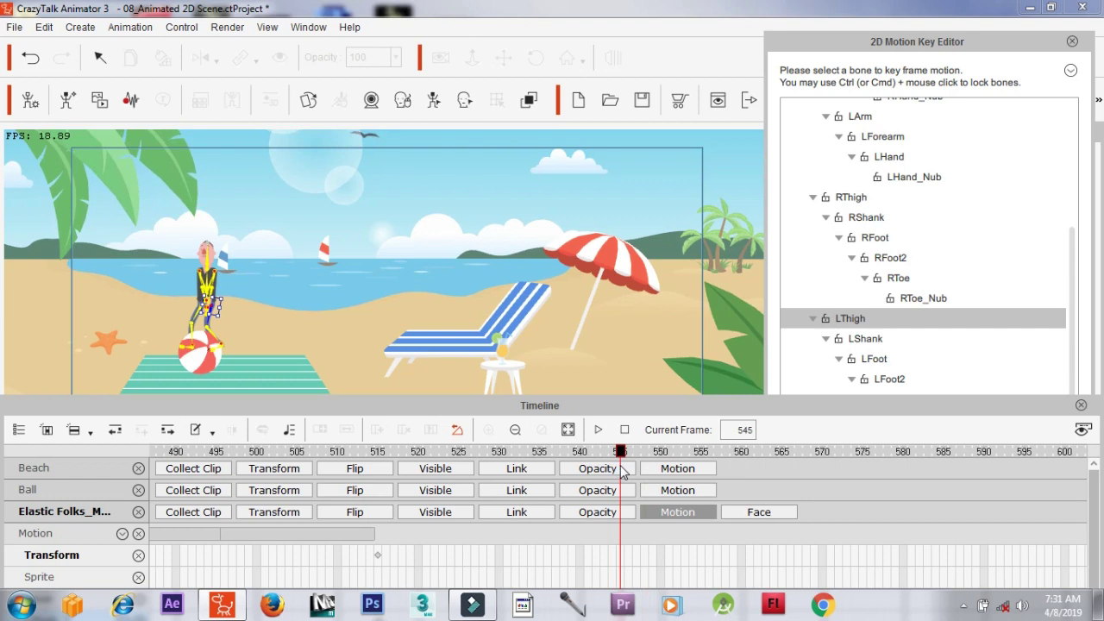
pyautogui.moveTo(233, 325); pyautogui.dragTo(255, 202)
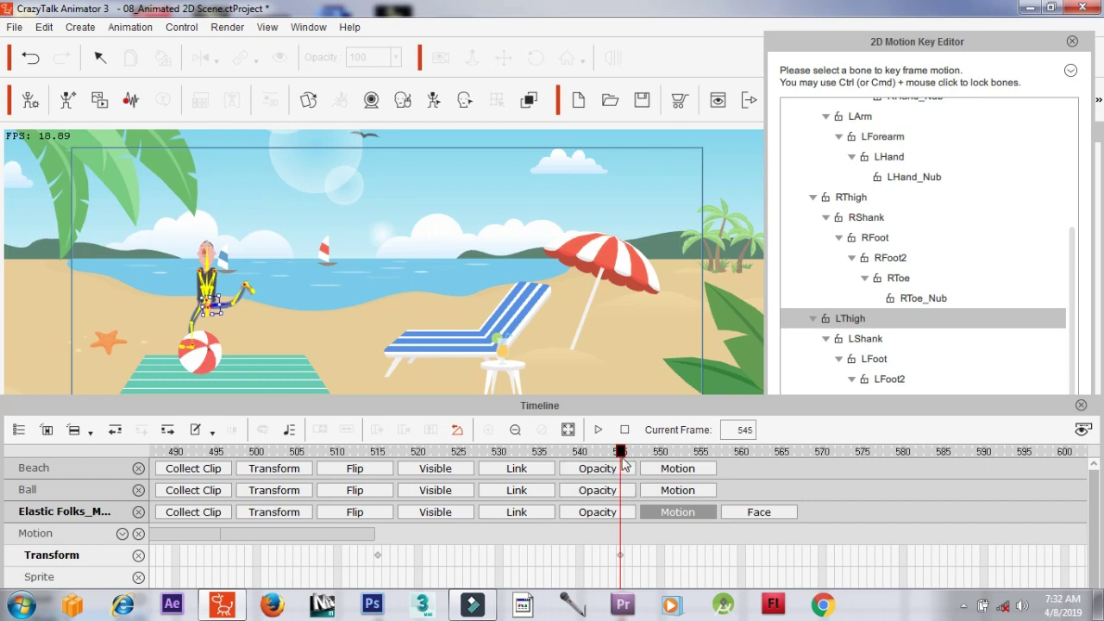
# Key the left leg swung back down behind the body at frame 565 and returned to standing at frame 575, then close the bone editor
pyautogui.moveTo(621, 457); pyautogui.dragTo(786, 469)
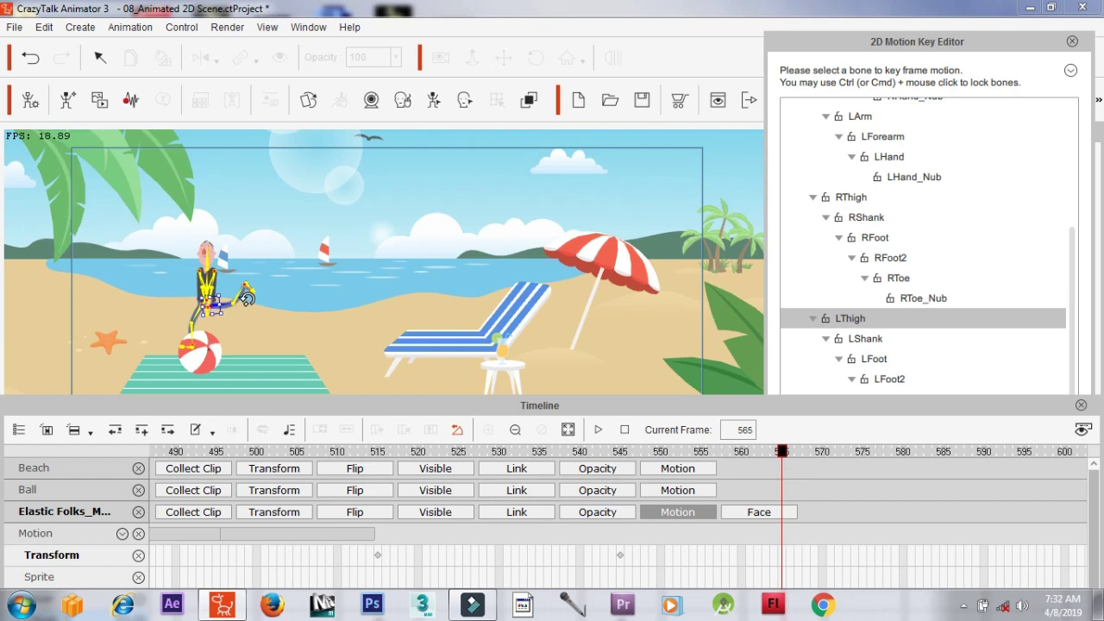
pyautogui.moveTo(244, 312); pyautogui.dragTo(197, 386)
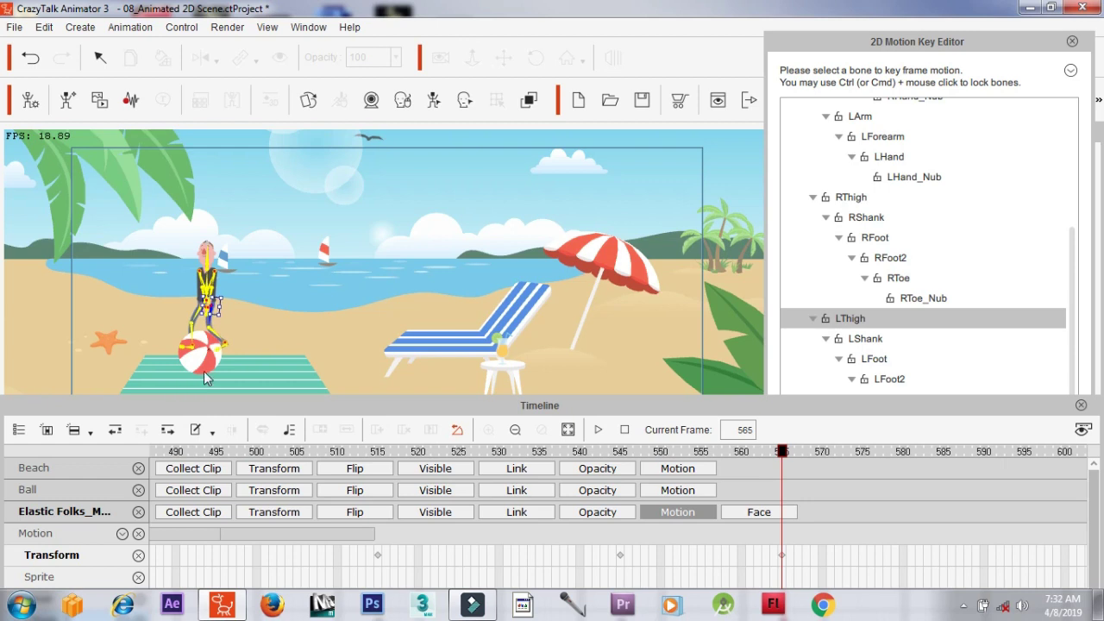
pyautogui.moveTo(233, 324); pyautogui.dragTo(218, 334)
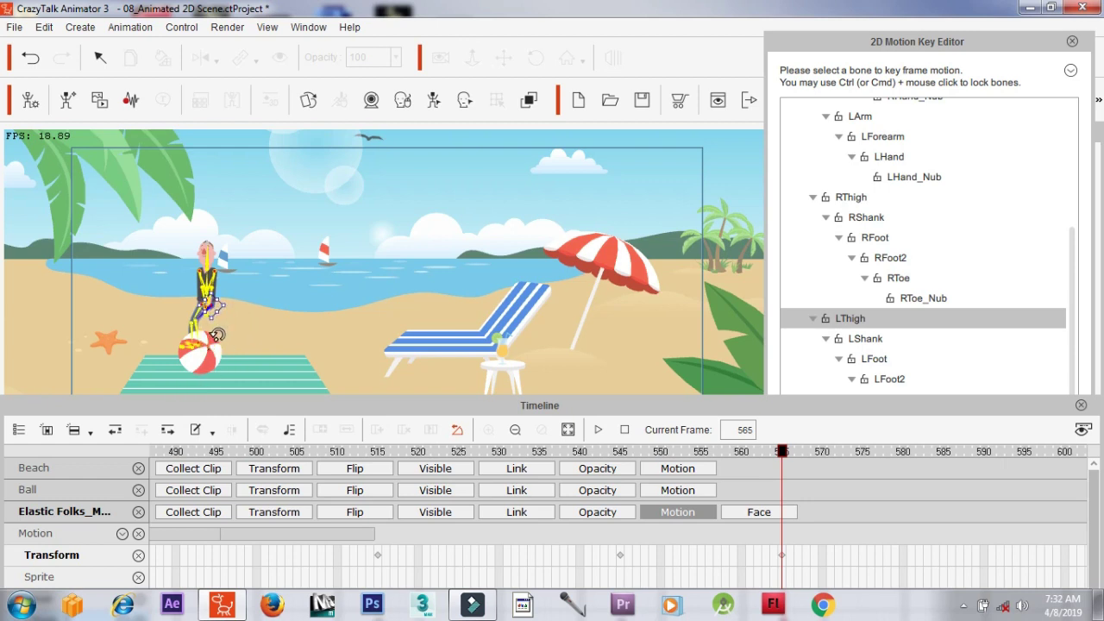
pyautogui.moveTo(785, 457); pyautogui.dragTo(867, 471)
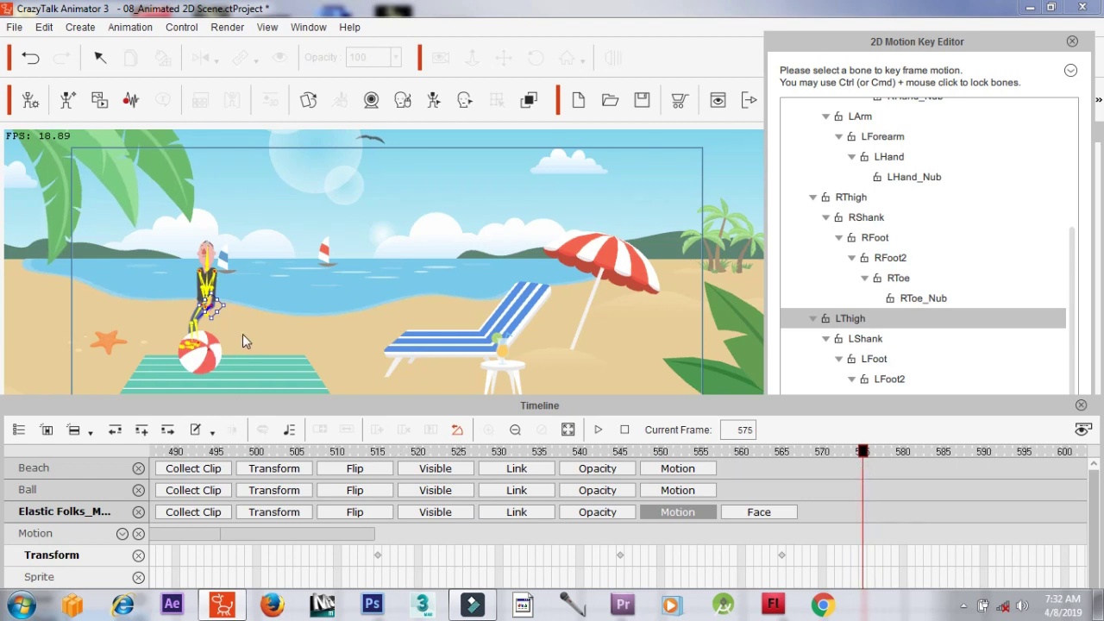
pyautogui.moveTo(234, 333); pyautogui.dragTo(284, 341)
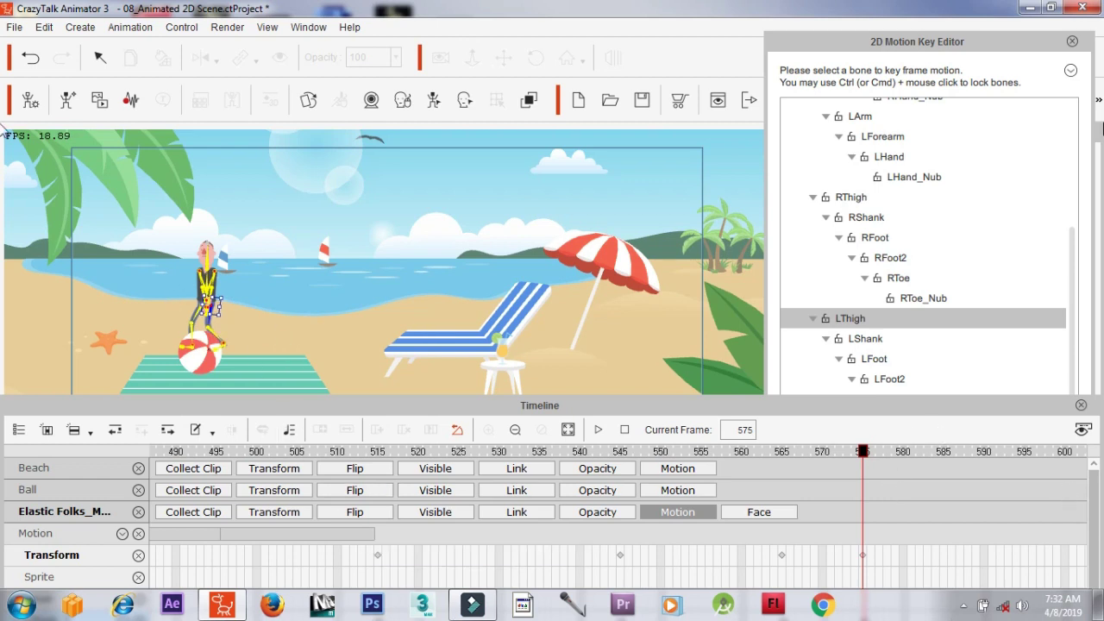
pyautogui.click(1073, 42)
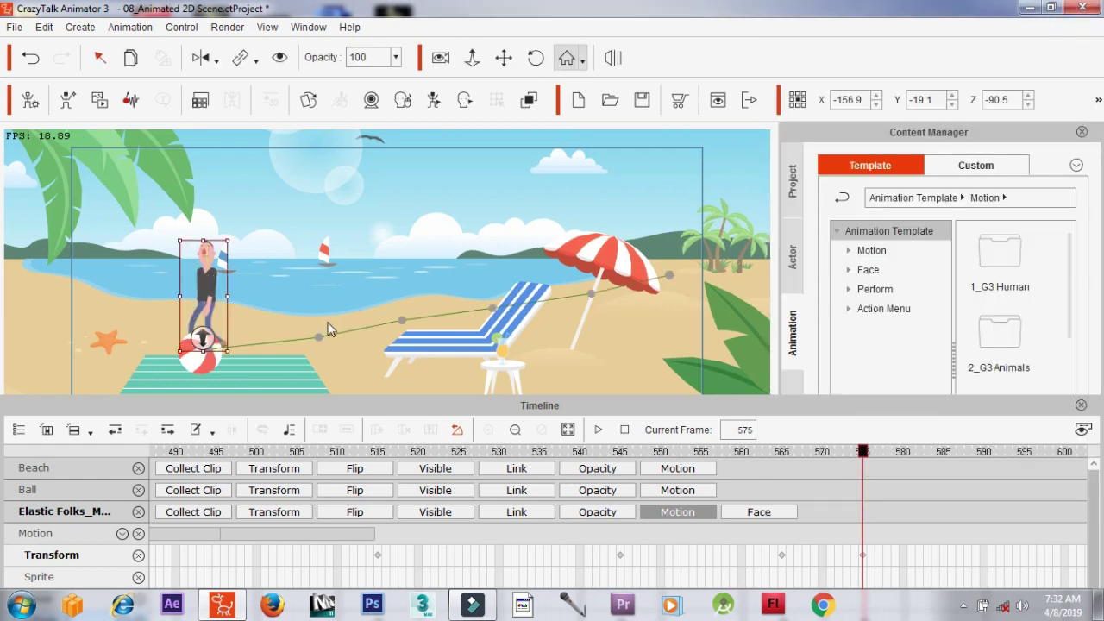
# Show the ball's Motion track and nudge the ball to X -164.3, Y -20.0 at frame 561
pyautogui.click(197, 365)
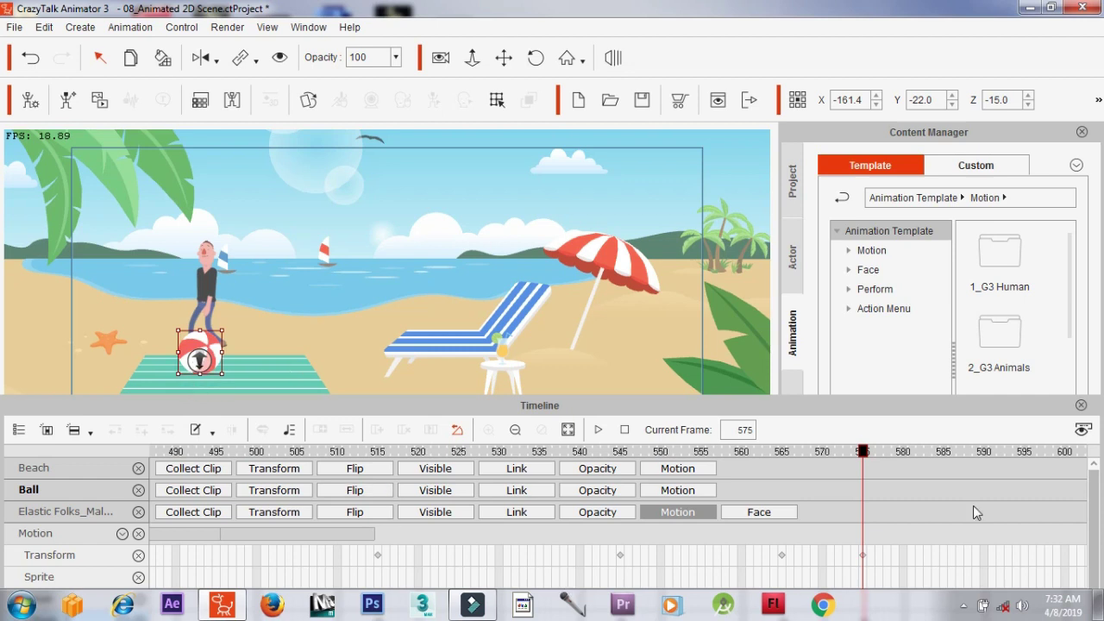
pyautogui.moveTo(865, 463); pyautogui.dragTo(747, 499)
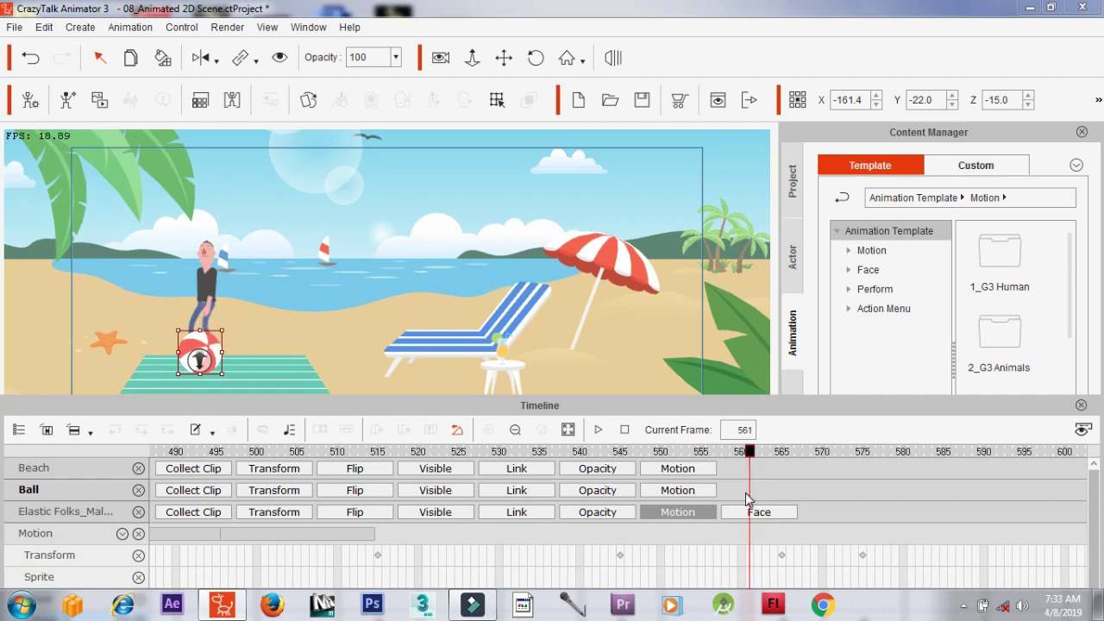
pyautogui.click(665, 492)
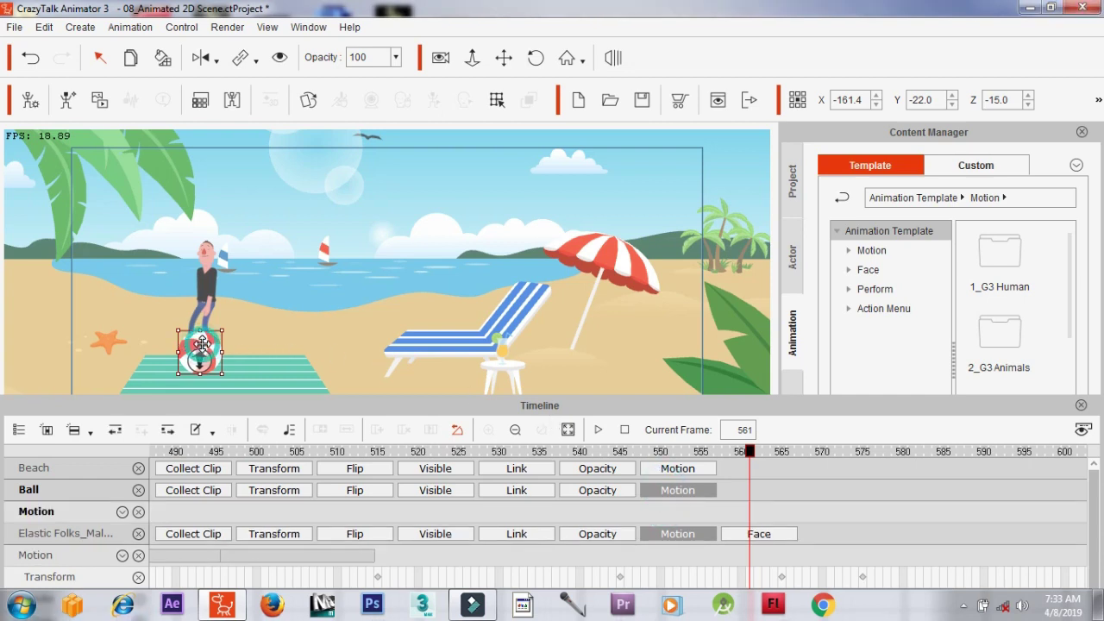
pyautogui.moveTo(201, 344); pyautogui.dragTo(200, 342)
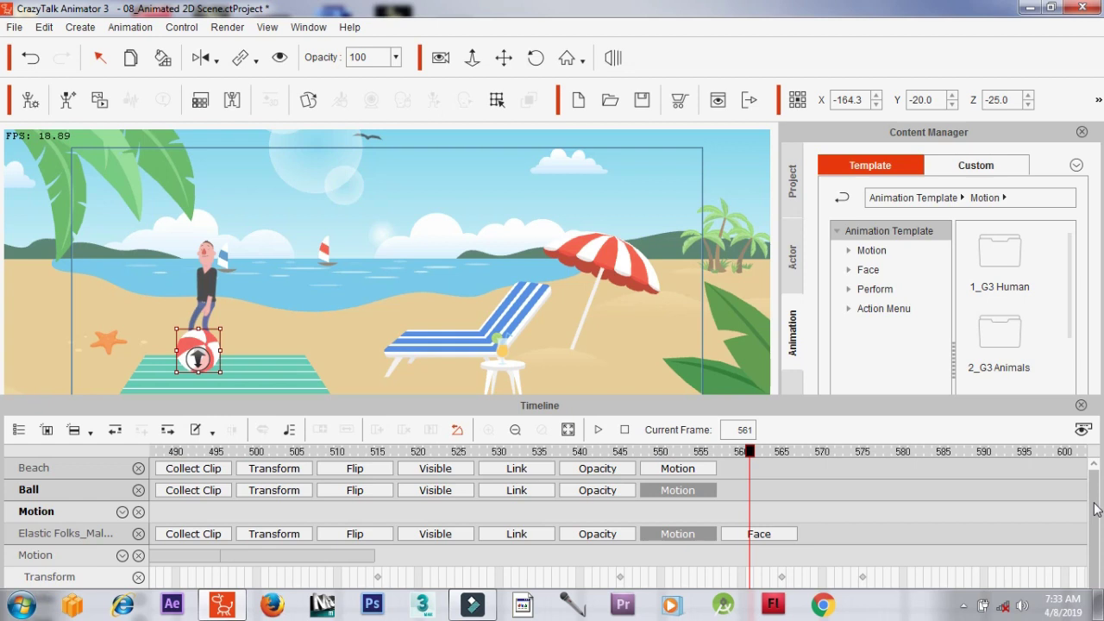
# Key the ball at frame 580 at X -962.4, Y 274.4, outside the scene beyond the palm tree
pyautogui.moveTo(1047, 402); pyautogui.dragTo(1047, 453)
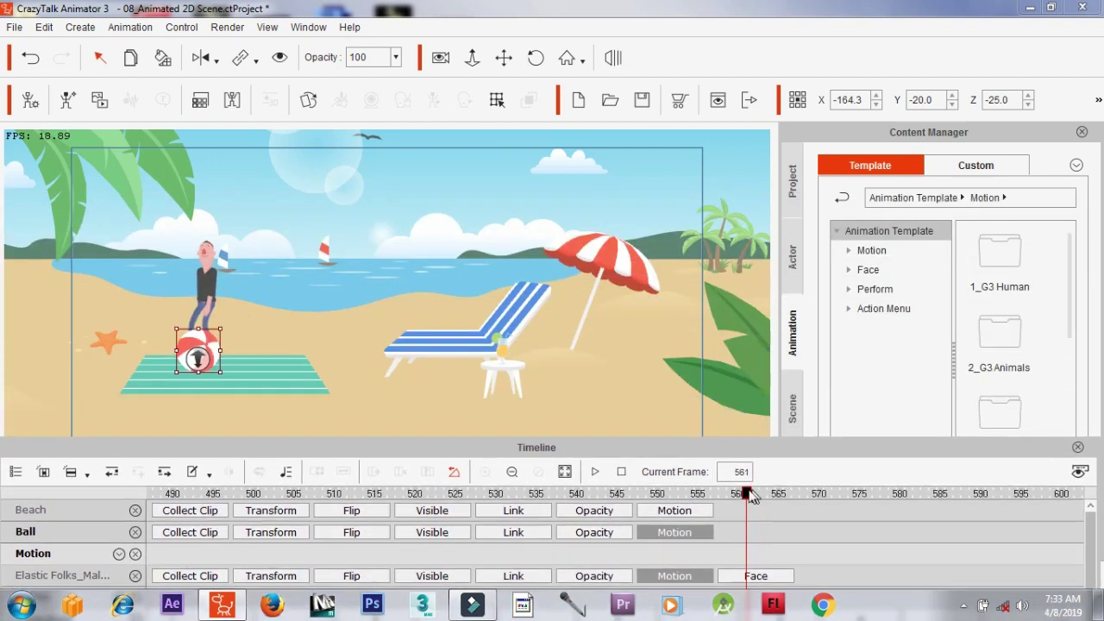
pyautogui.moveTo(744, 499); pyautogui.dragTo(820, 512)
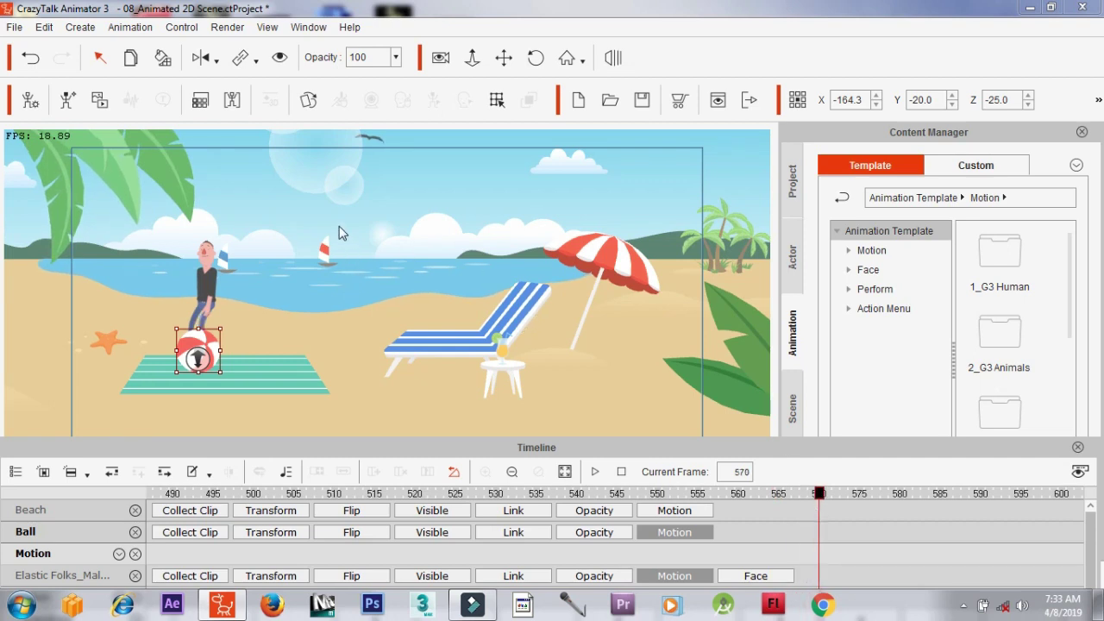
pyautogui.moveTo(338, 225); pyautogui.dragTo(435, 273)
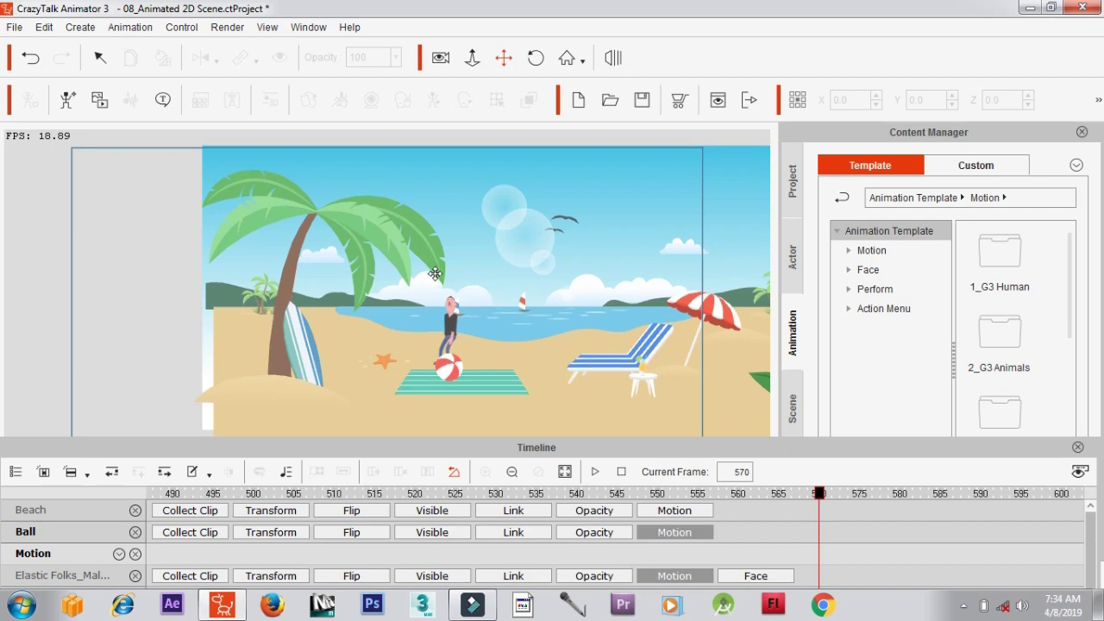
pyautogui.click(452, 373)
pyautogui.click(449, 369)
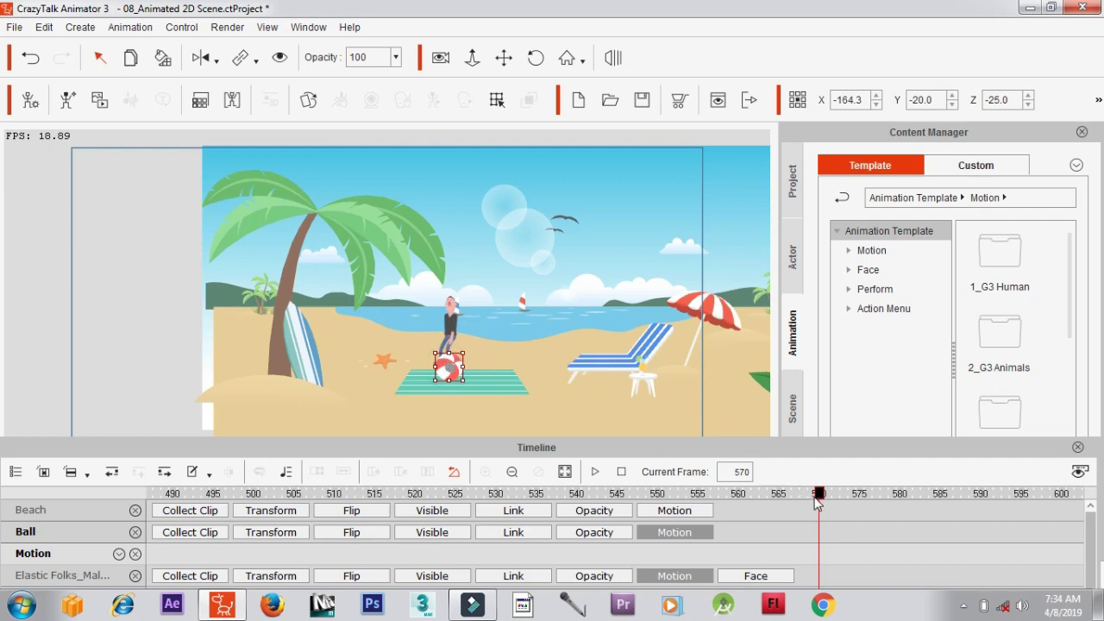
pyautogui.moveTo(819, 498); pyautogui.dragTo(739, 506)
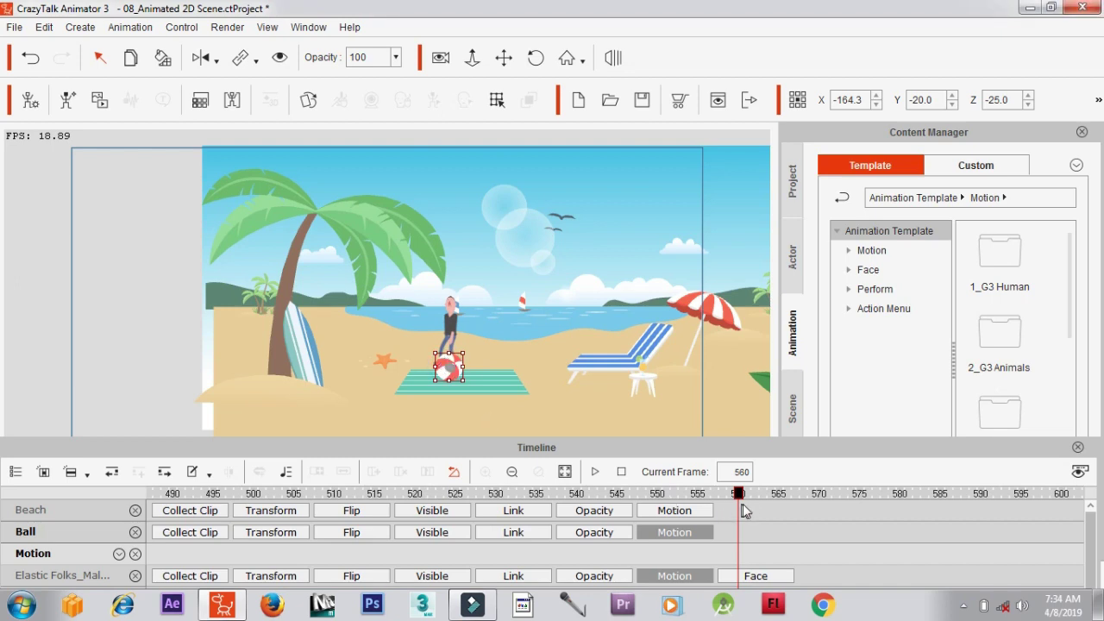
pyautogui.moveTo(740, 497); pyautogui.dragTo(902, 509)
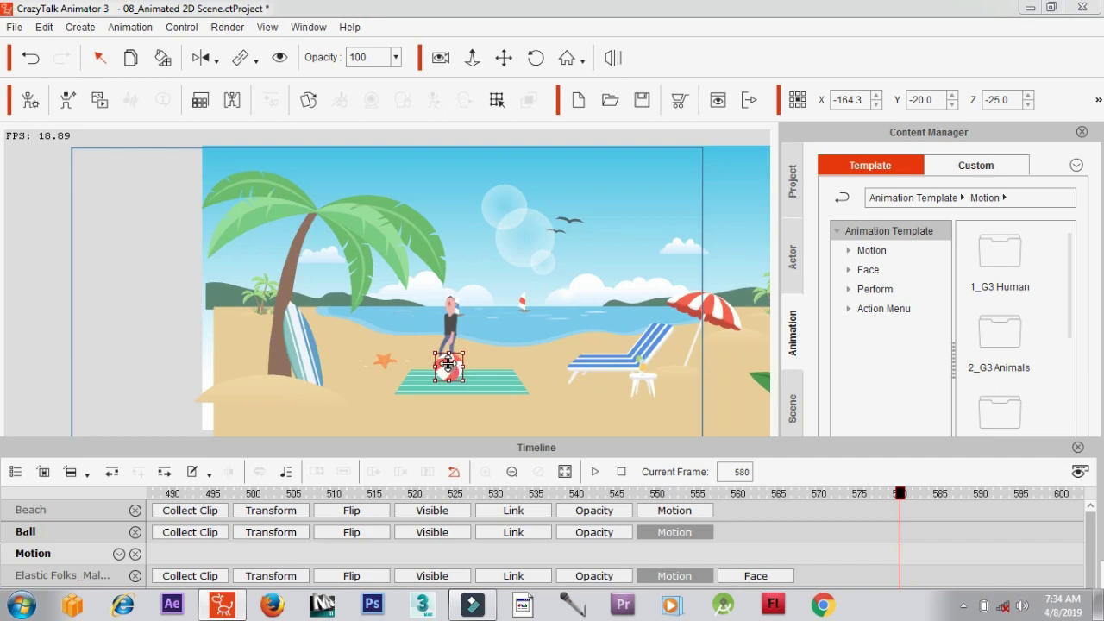
pyautogui.moveTo(449, 365); pyautogui.dragTo(31, 209)
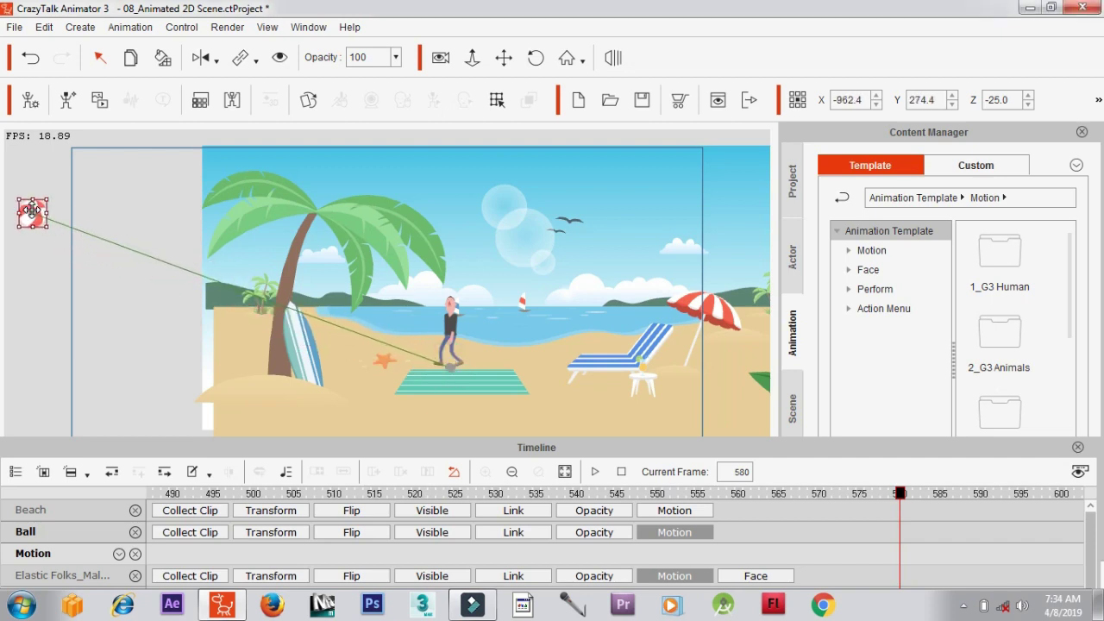
# Close the timeline and play back the man's walk and ball kick from frame 391, stopping after the ball has flown off
pyautogui.moveTo(904, 496); pyautogui.dragTo(367, 553)
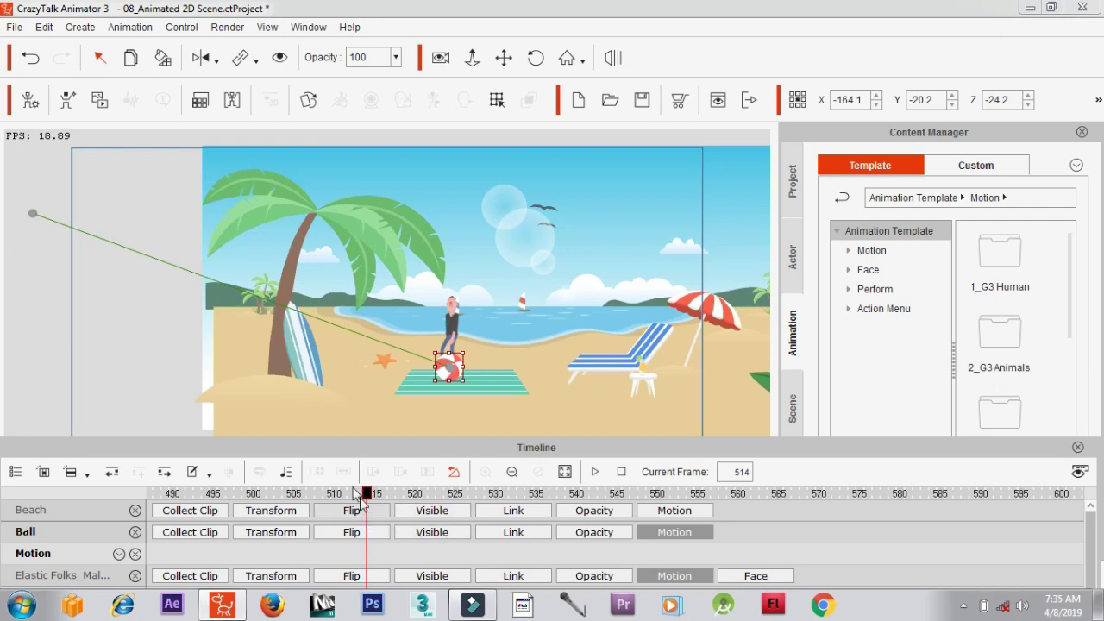
pyautogui.click(1078, 448)
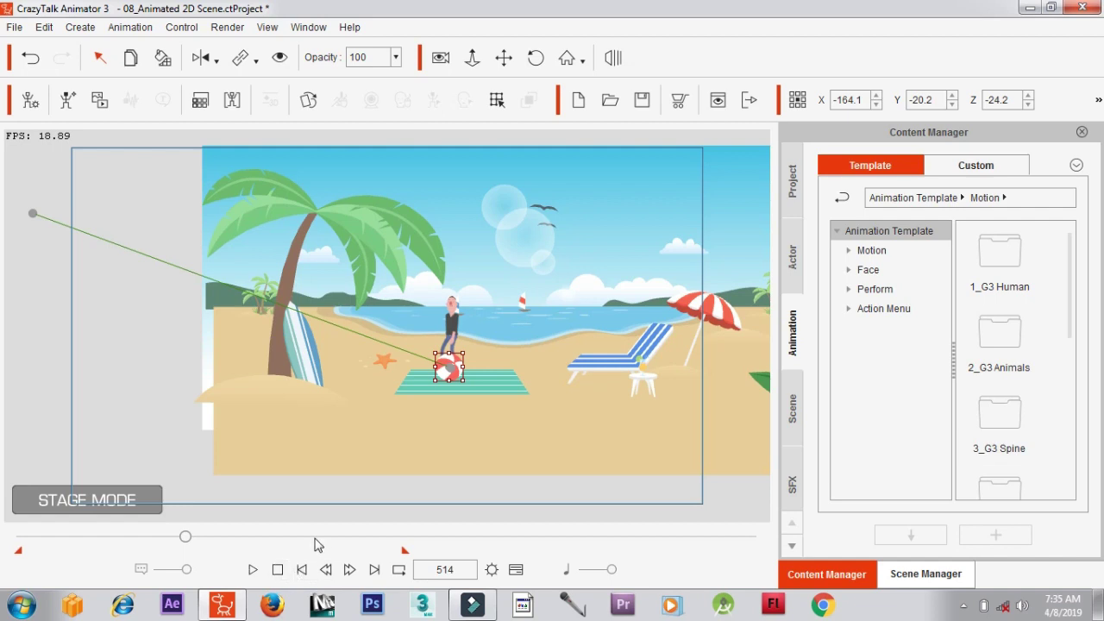
pyautogui.click(147, 538)
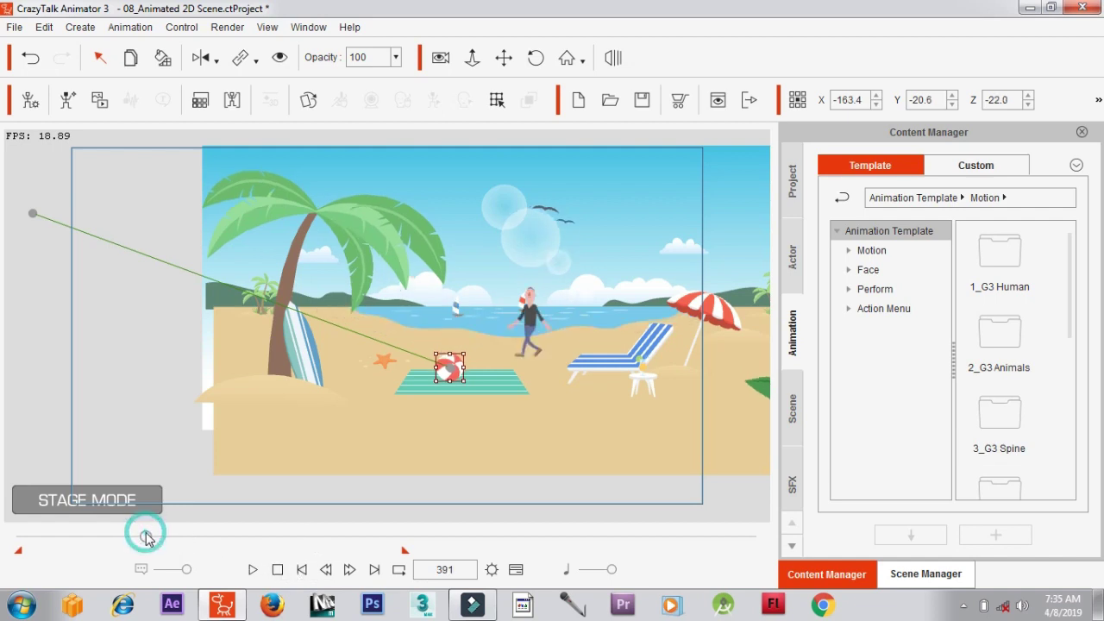
pyautogui.click(254, 572)
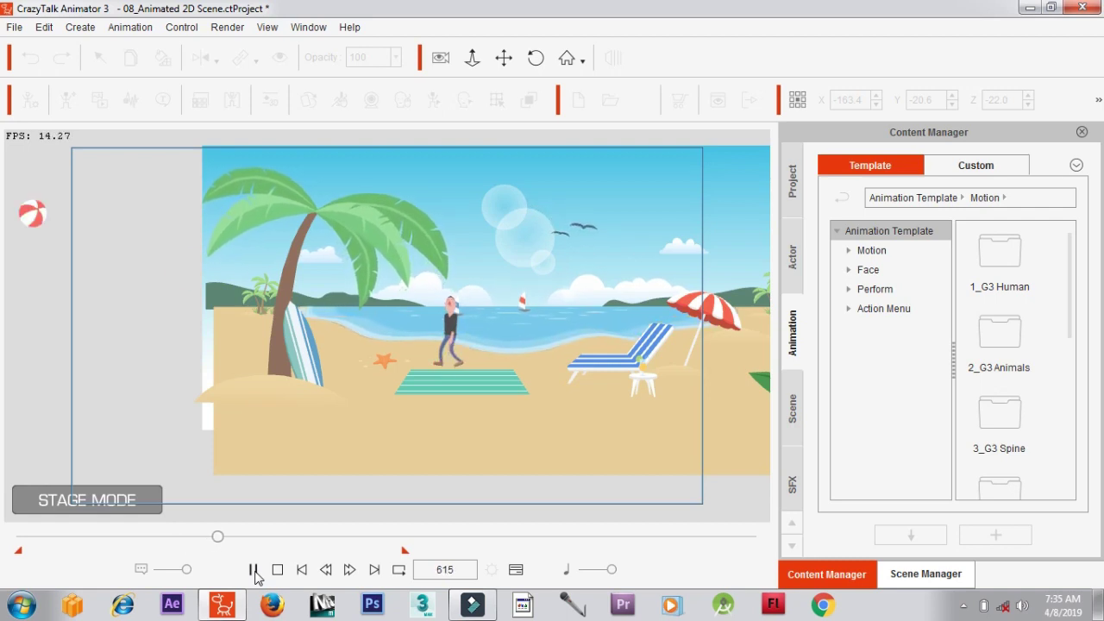
pyautogui.click(253, 571)
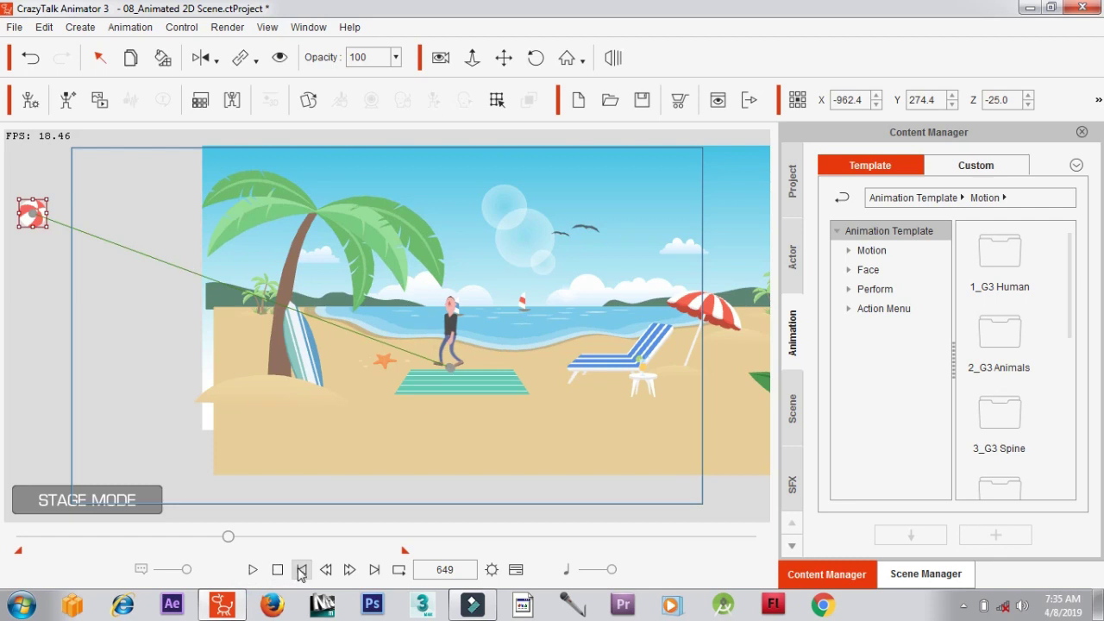
# Return to frame 1, then pan and zoom the view until the whole beach scene fills the camera frame
pyautogui.click(301, 570)
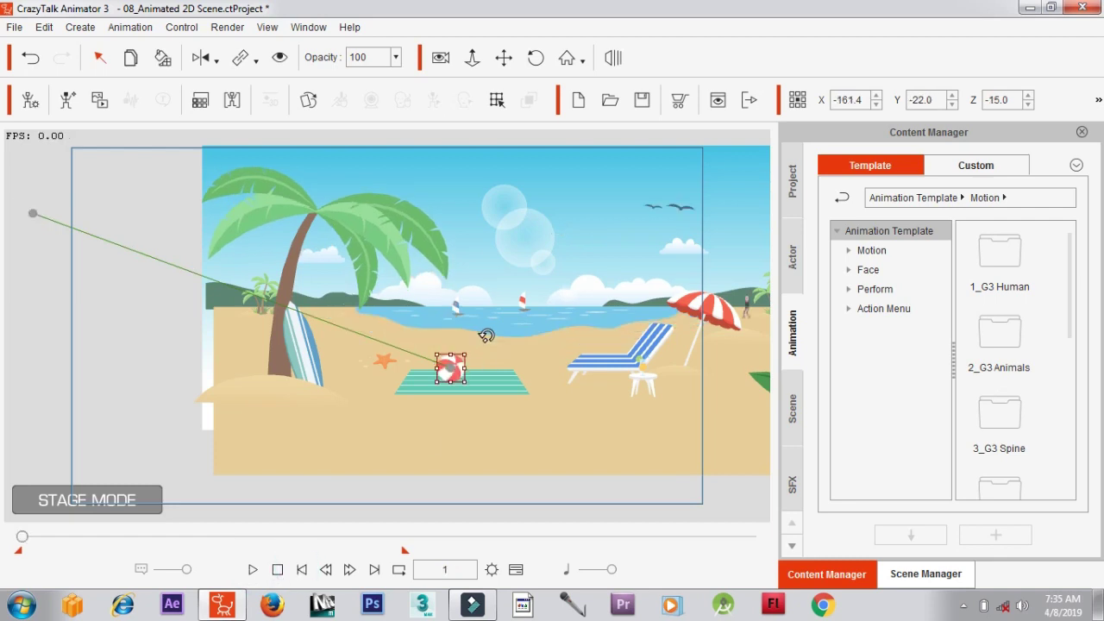
pyautogui.moveTo(518, 327); pyautogui.dragTo(371, 312)
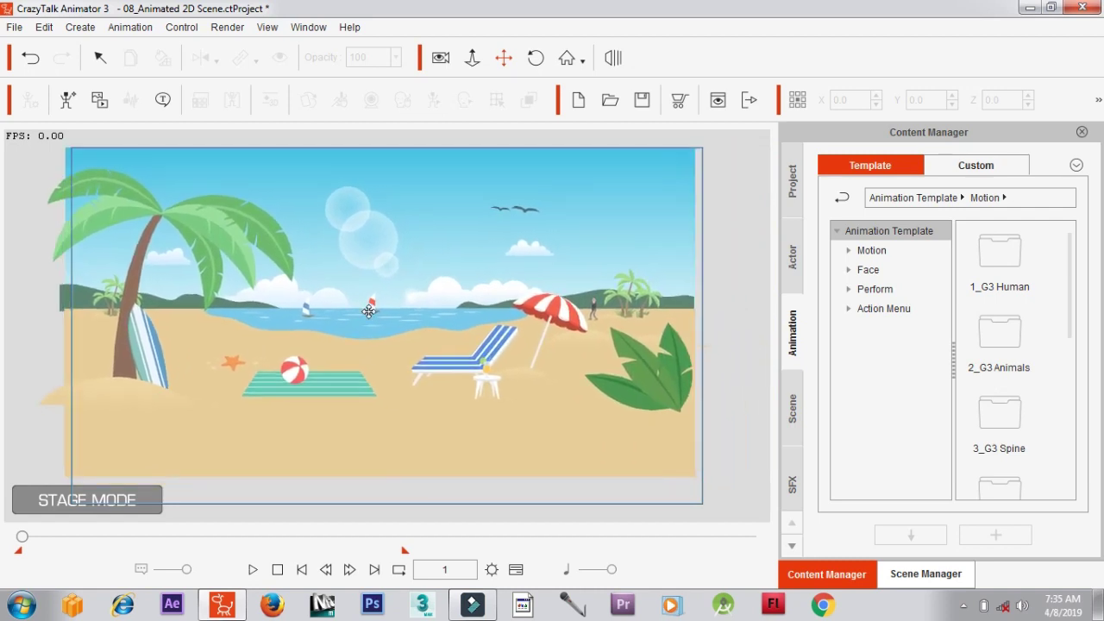
pyautogui.click(472, 58)
pyautogui.moveTo(449, 298); pyautogui.dragTo(610, 100)
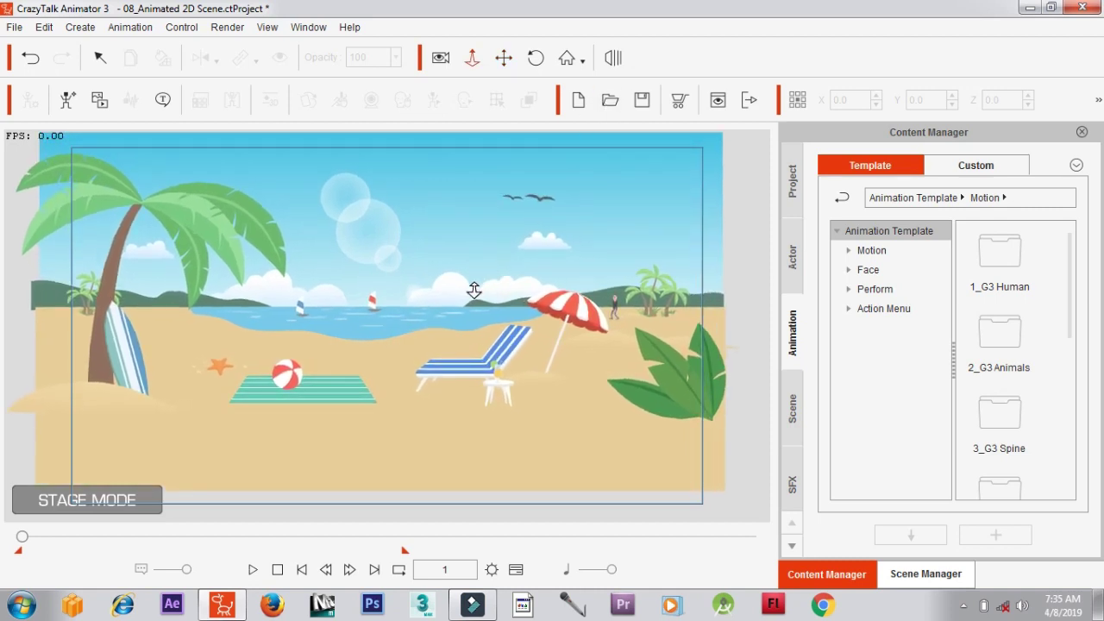
pyautogui.press('space')
pyautogui.moveTo(496, 284); pyautogui.dragTo(543, 197)
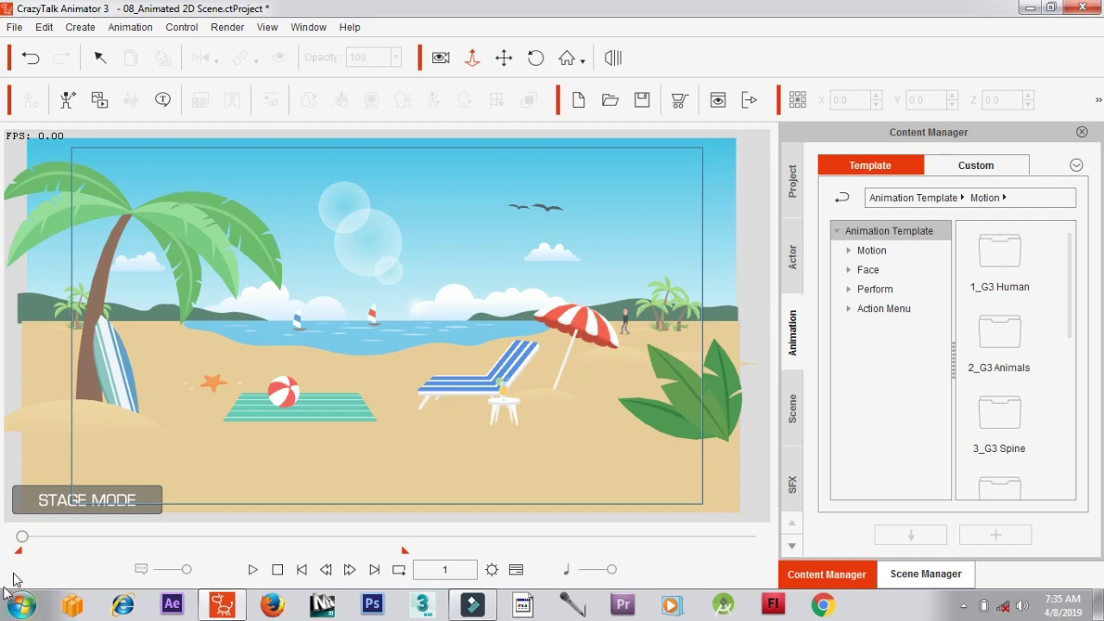